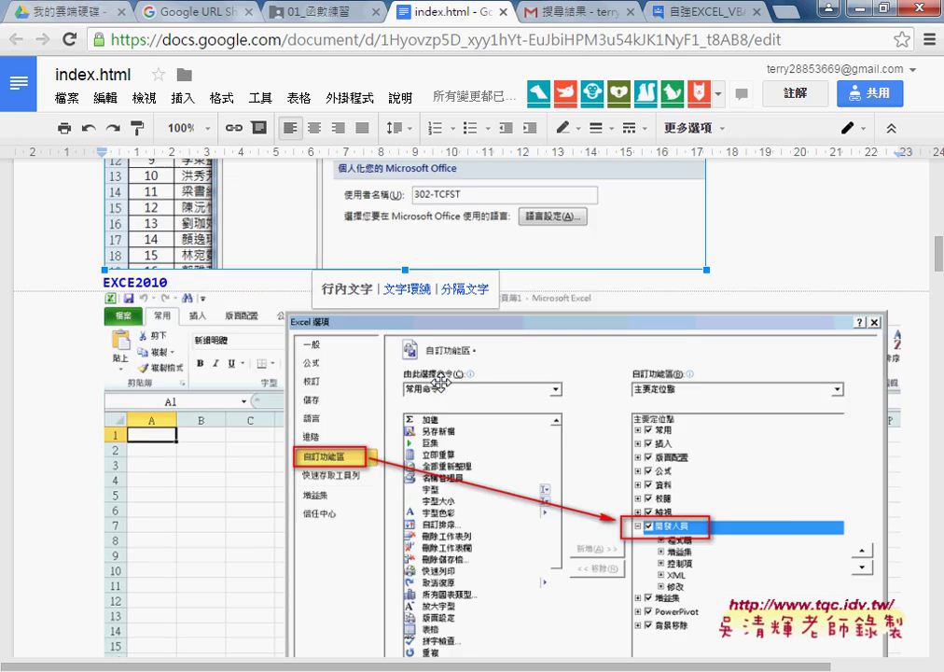
scroll(440, 385, up, 5)
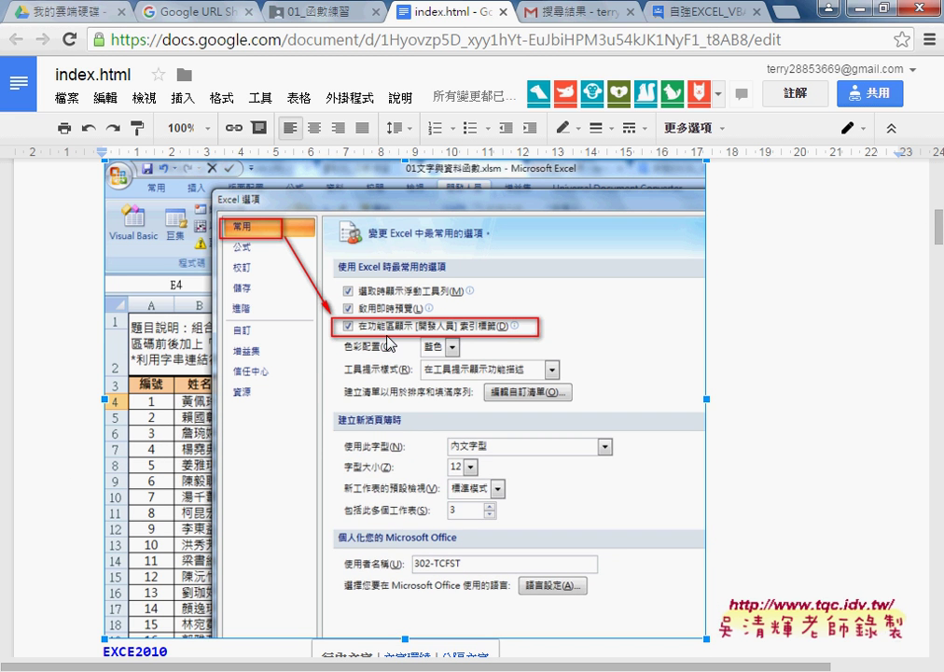
Scroll through the Excel Options screenshots for enabling the Developer tab in index.html
scroll(411, 331, down, 6)
scroll(386, 337, down, 1)
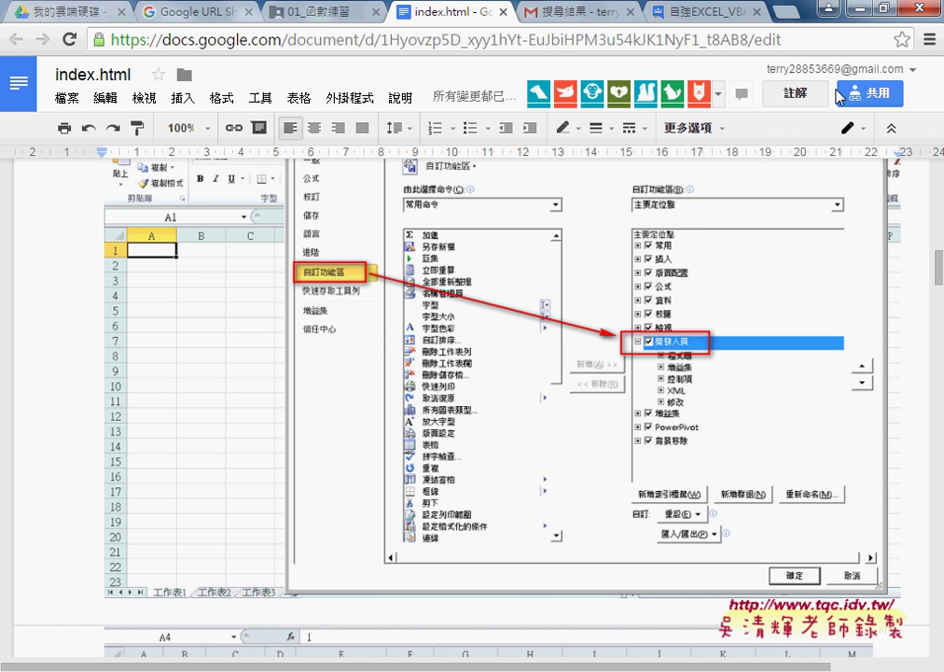
Back in Excel, insert the user-defined function 手機範圍 into cell E4
click(867, 9)
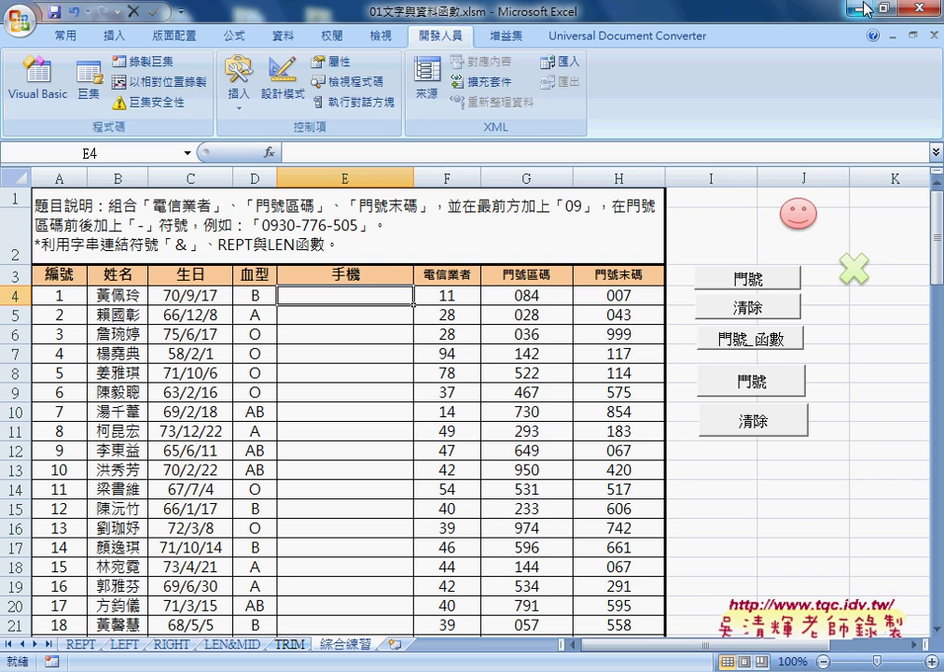
click(269, 152)
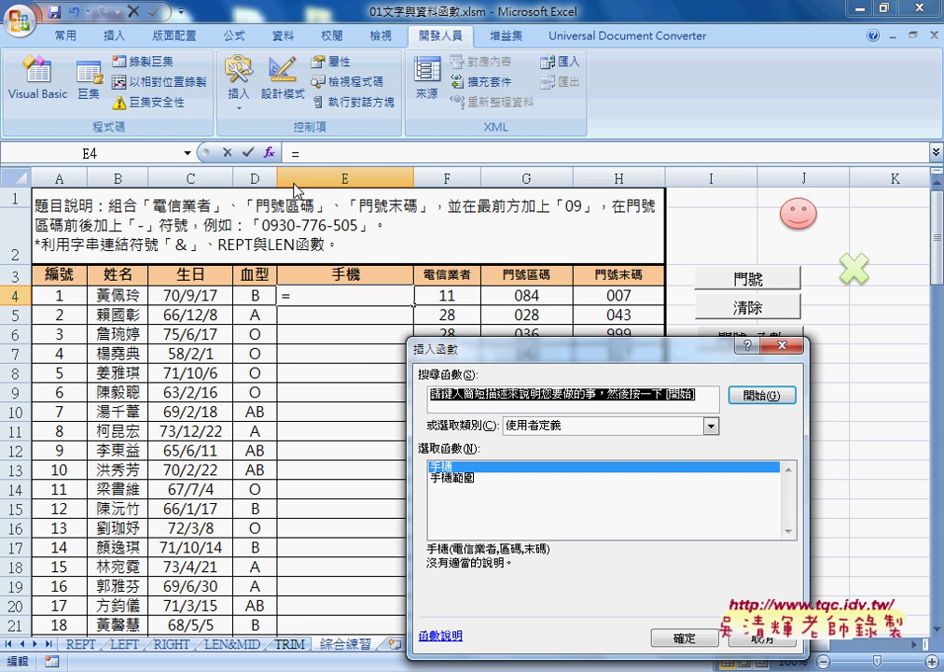
mouse_move(551, 322)
mouse_down()
mouse_move(541, 224)
mouse_move(624, 168)
mouse_up()
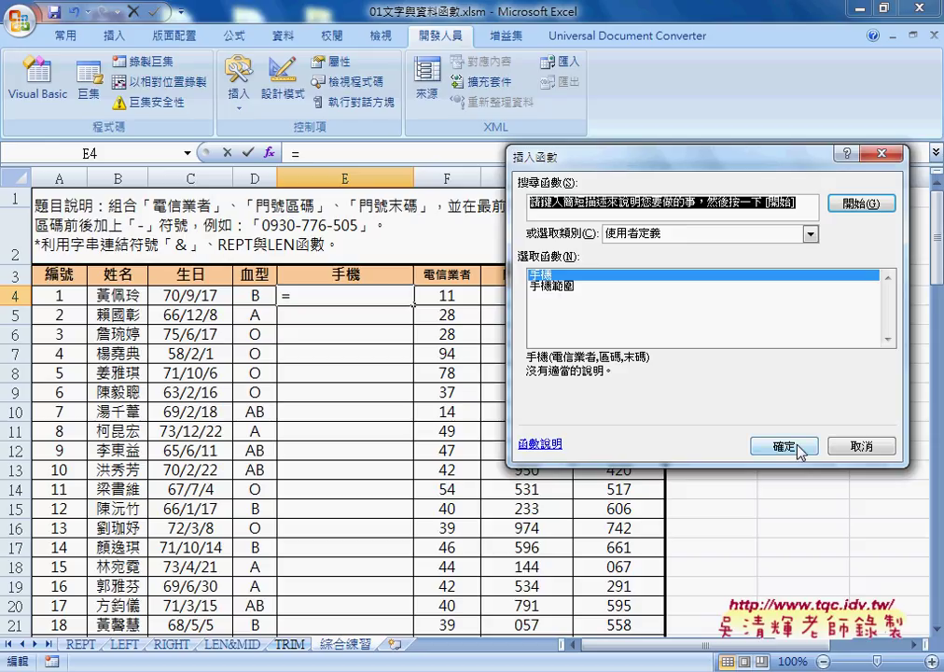
click(569, 286)
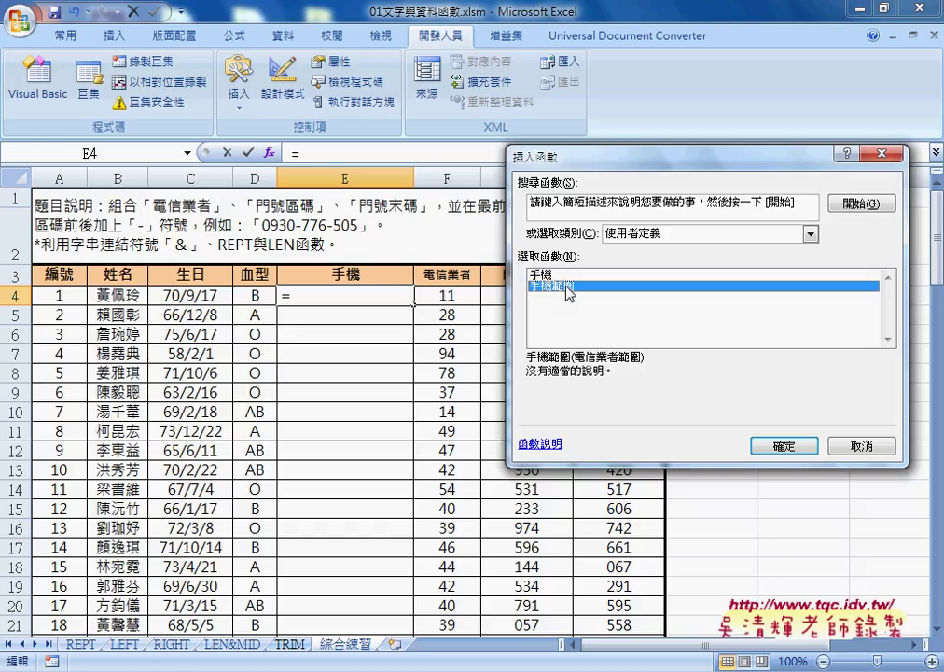
click(786, 446)
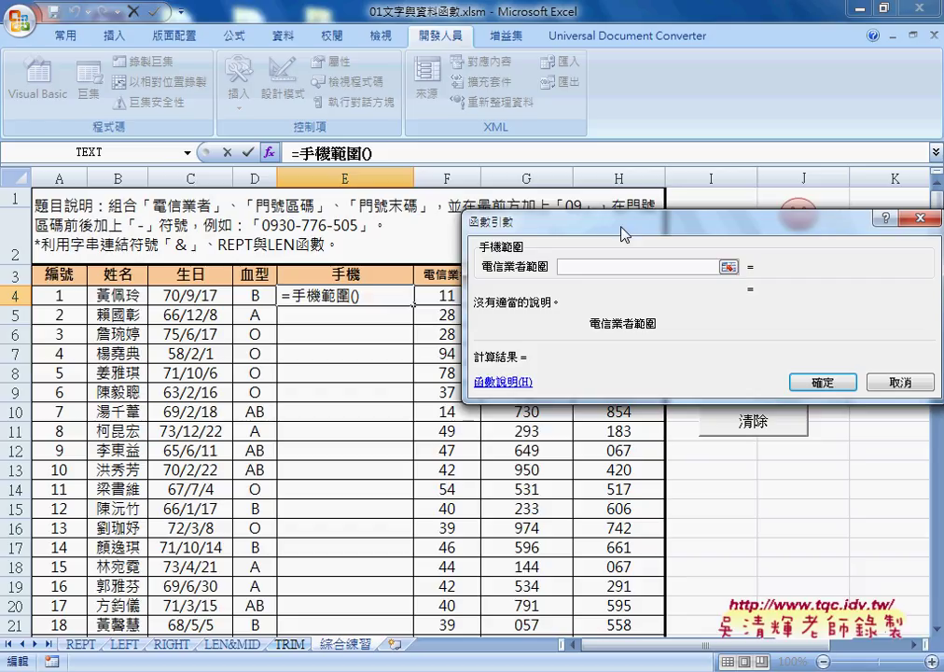
drag(630, 226, 466, 342)
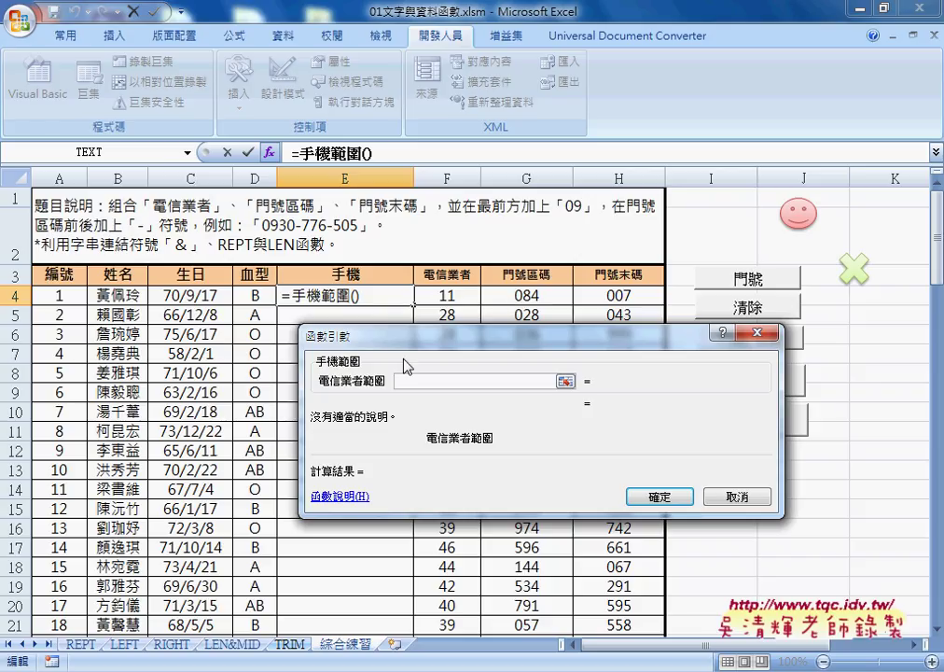
drag(446, 294, 608, 297)
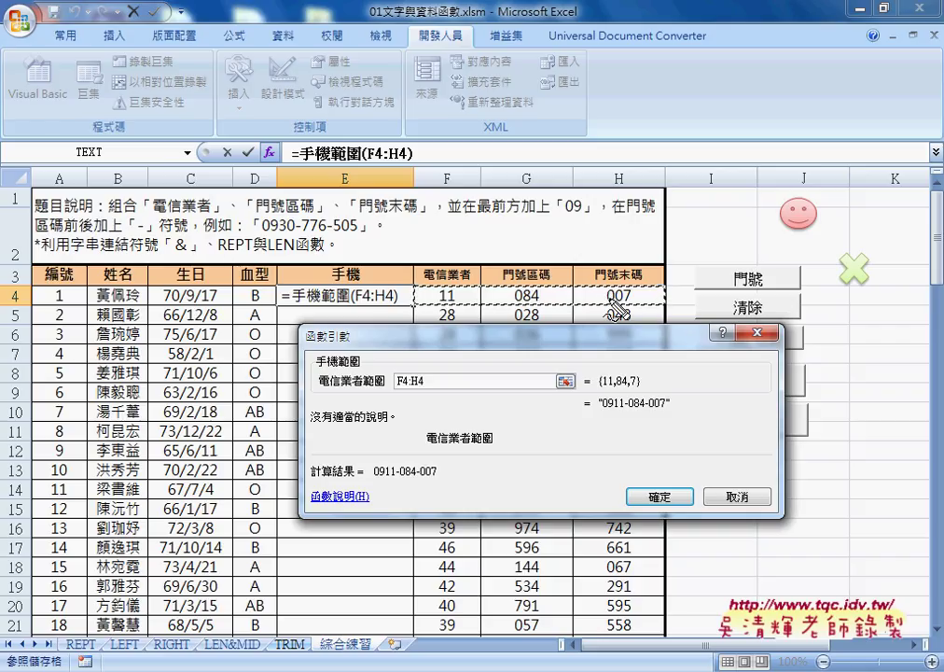
mouse_move(404, 307)
mouse_down()
mouse_move(604, 278)
mouse_move(416, 310)
mouse_up()
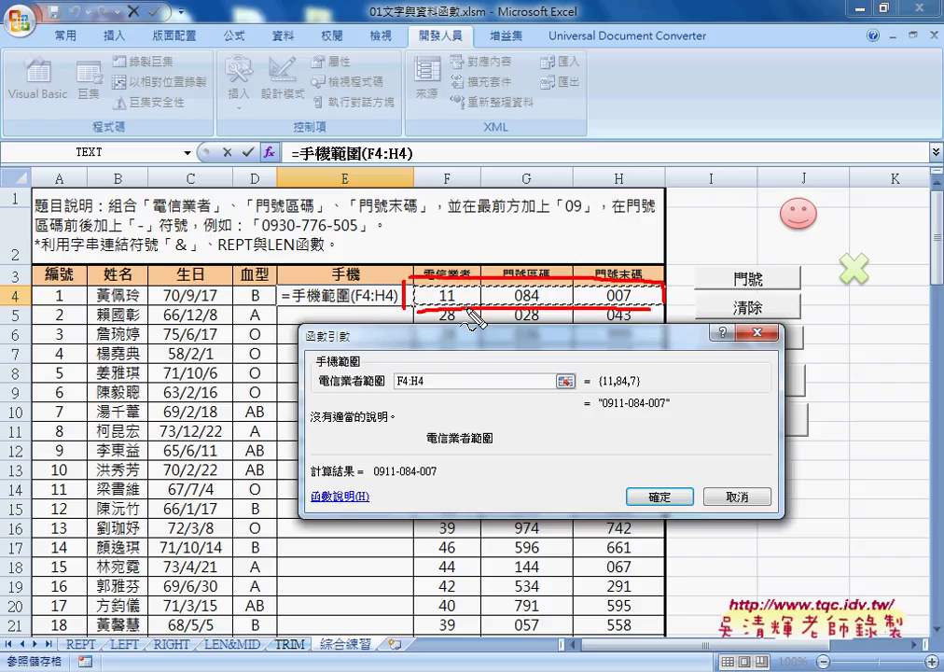
Draw a red arrow from E4 to the argument, then underline, box and divide {11,84,7}
drag(359, 312, 320, 364)
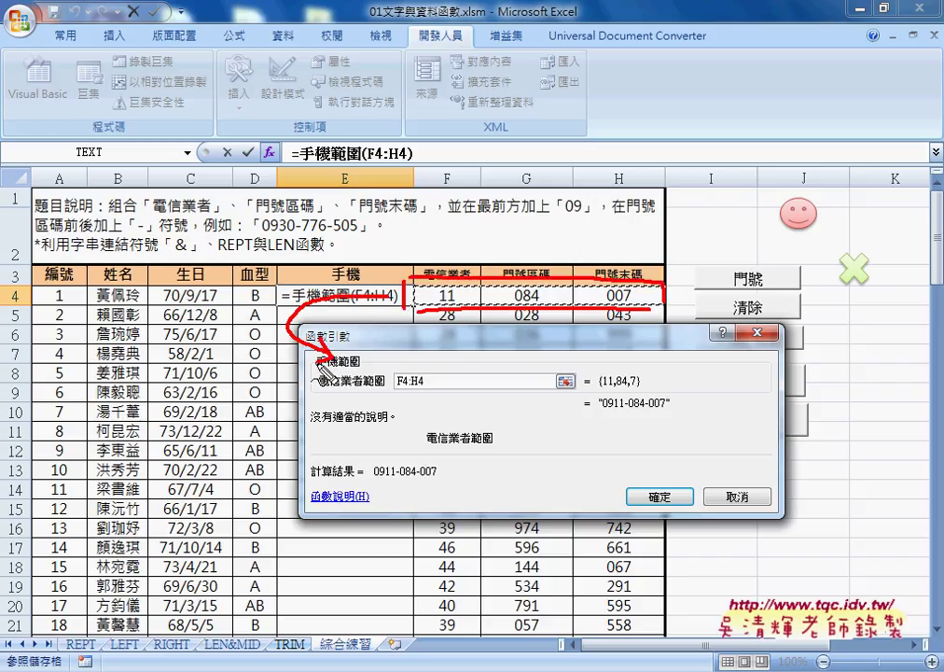
drag(598, 387, 641, 385)
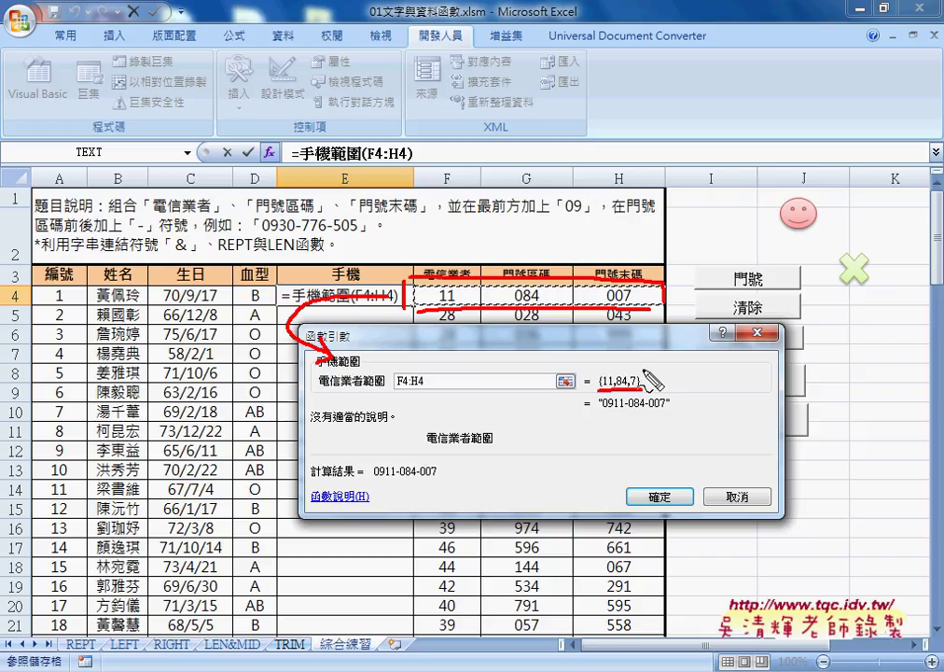
drag(645, 377, 657, 394)
drag(627, 371, 651, 402)
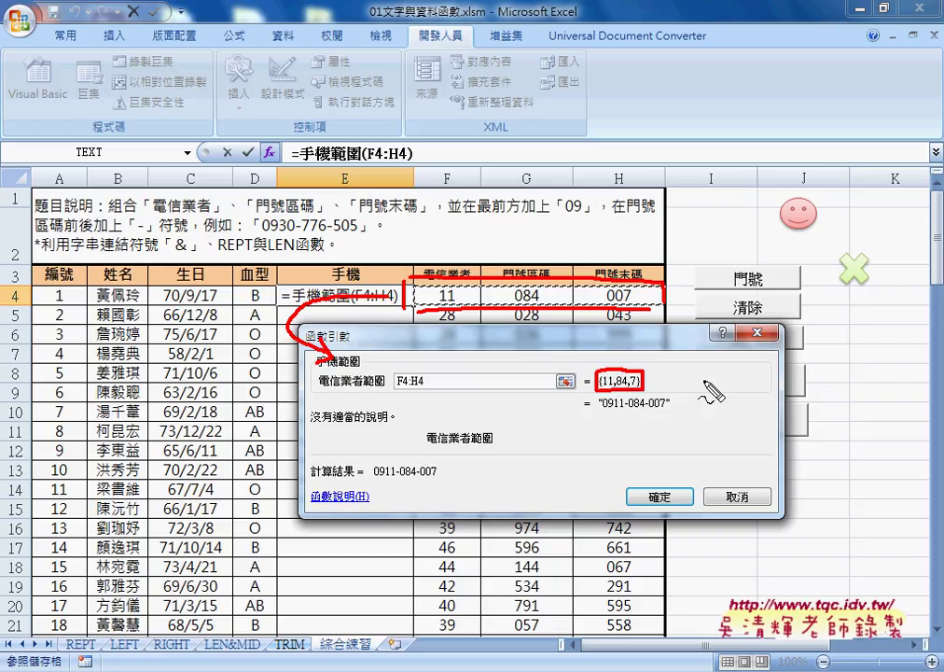
mouse_move(611, 359)
mouse_down()
mouse_move(611, 394)
mouse_move(626, 395)
mouse_move(638, 374)
mouse_up()
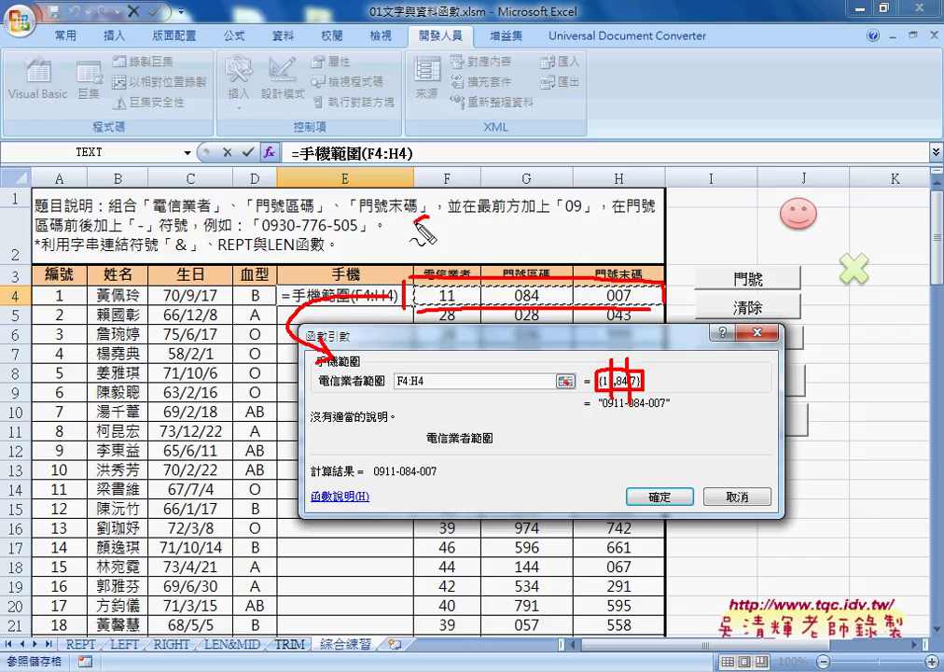
Write red 'a' and 'a(' above F4:H4 with an arrow from the headers, undoing a stray stroke
mouse_move(426, 219)
mouse_down()
mouse_move(418, 231)
mouse_move(433, 233)
mouse_up()
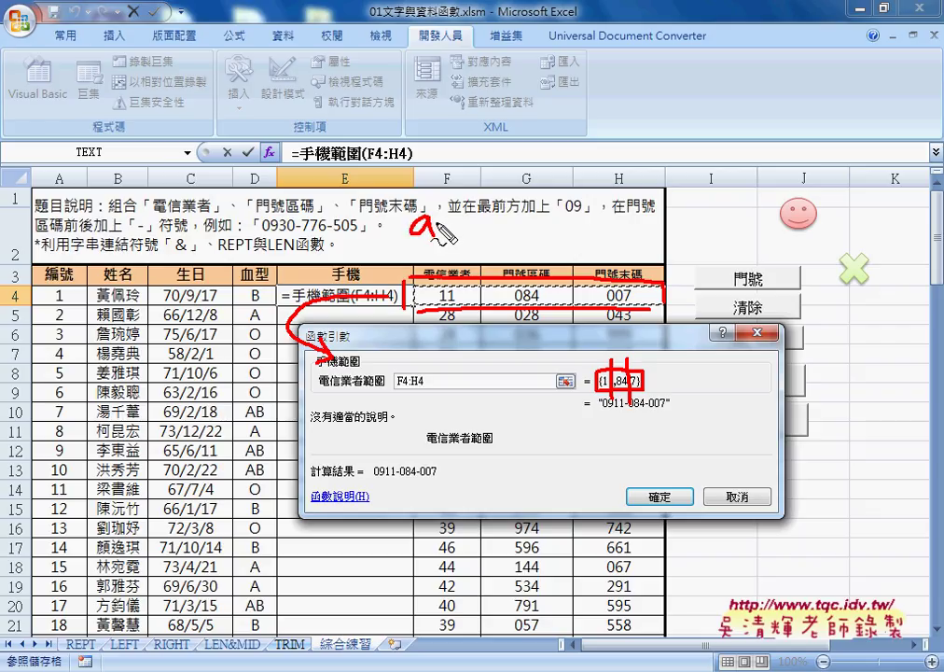
mouse_move(508, 280)
mouse_down()
mouse_move(438, 249)
mouse_move(455, 241)
mouse_up()
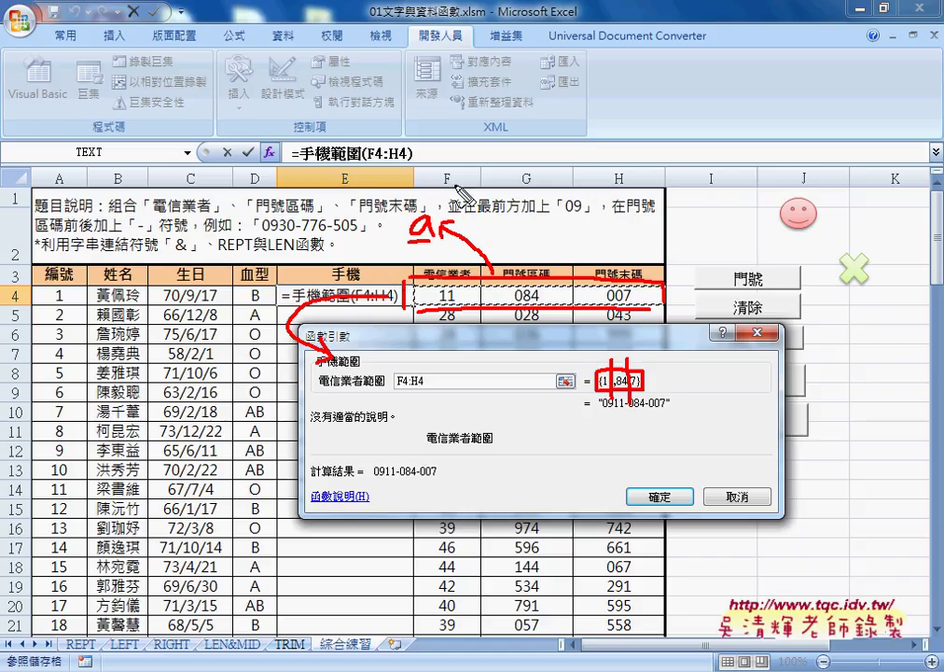
mouse_move(467, 170)
mouse_down()
mouse_move(469, 181)
mouse_move(487, 168)
mouse_move(477, 187)
mouse_up()
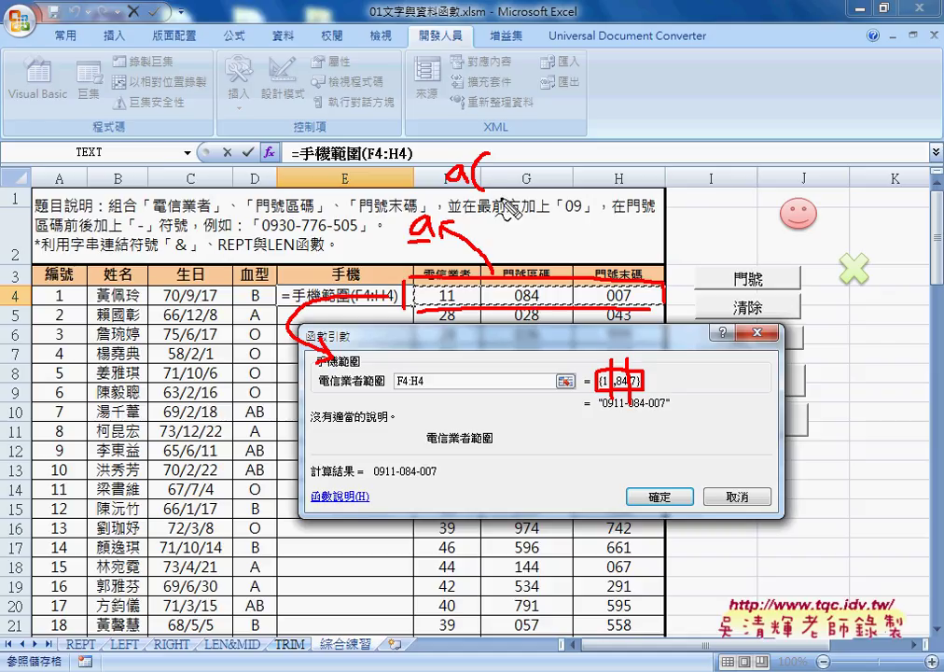
drag(488, 175, 502, 173)
key(ctrl+z)
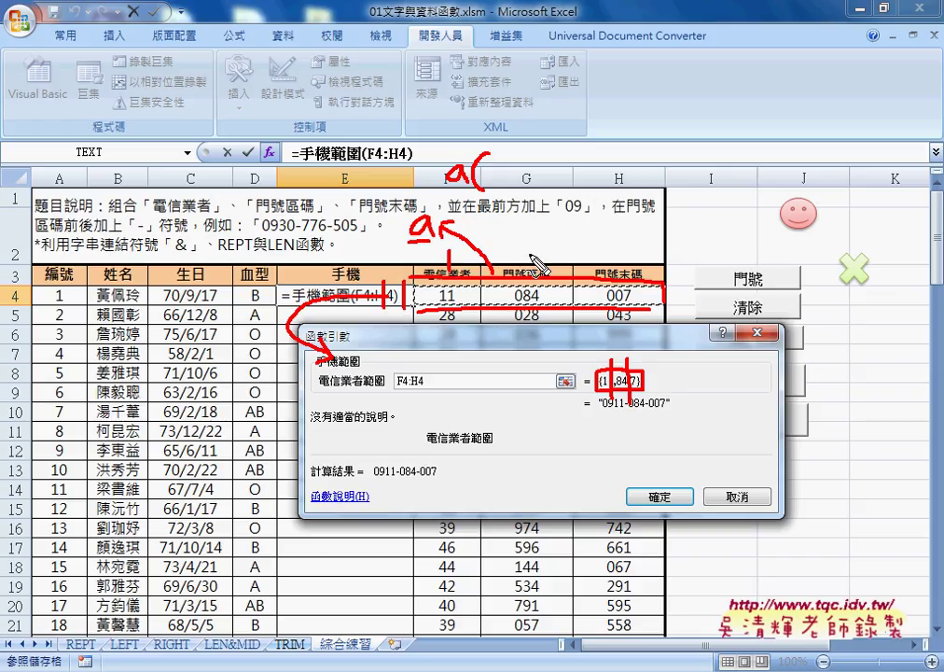
Number the range columns 1–3 in red, circle 11 in F4, and write a(1,1)
drag(524, 252, 543, 265)
mouse_move(625, 250)
mouse_down()
mouse_move(640, 264)
mouse_move(632, 280)
mouse_up()
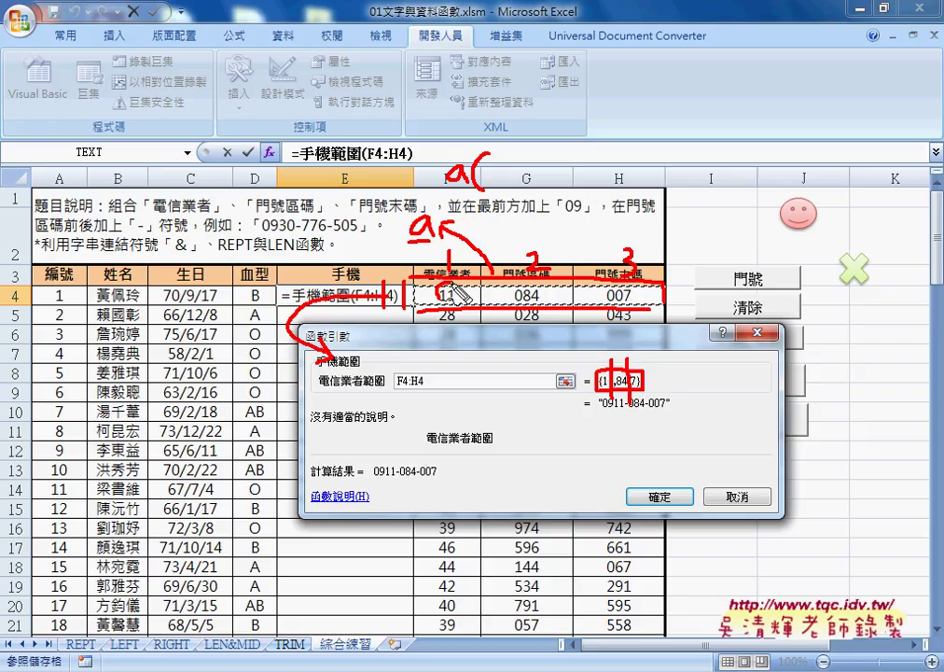
drag(455, 287, 452, 285)
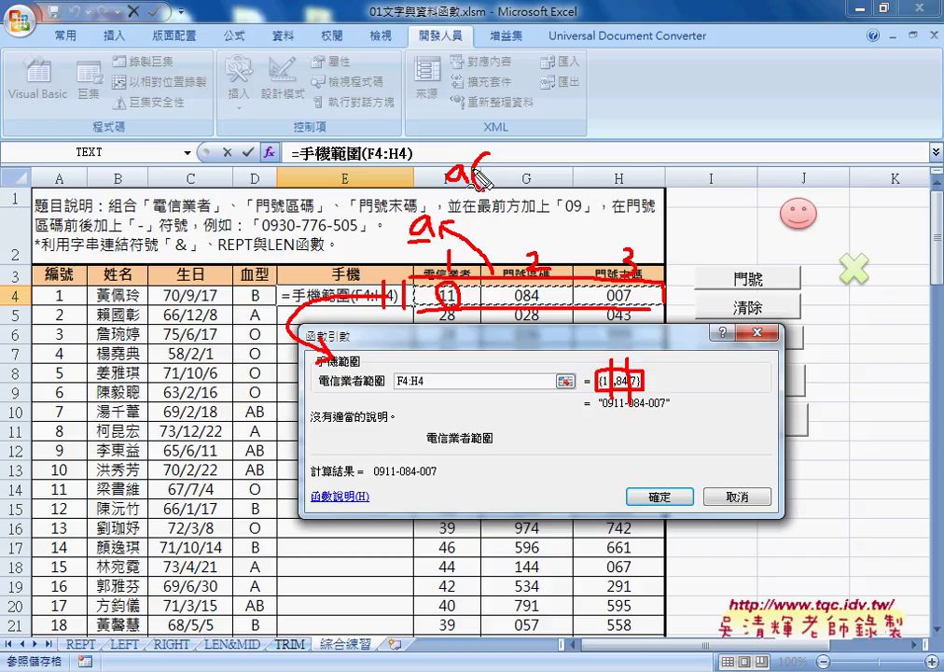
drag(506, 159, 503, 184)
mouse_move(520, 177)
mouse_down()
mouse_move(518, 187)
mouse_move(528, 173)
mouse_move(545, 193)
mouse_up()
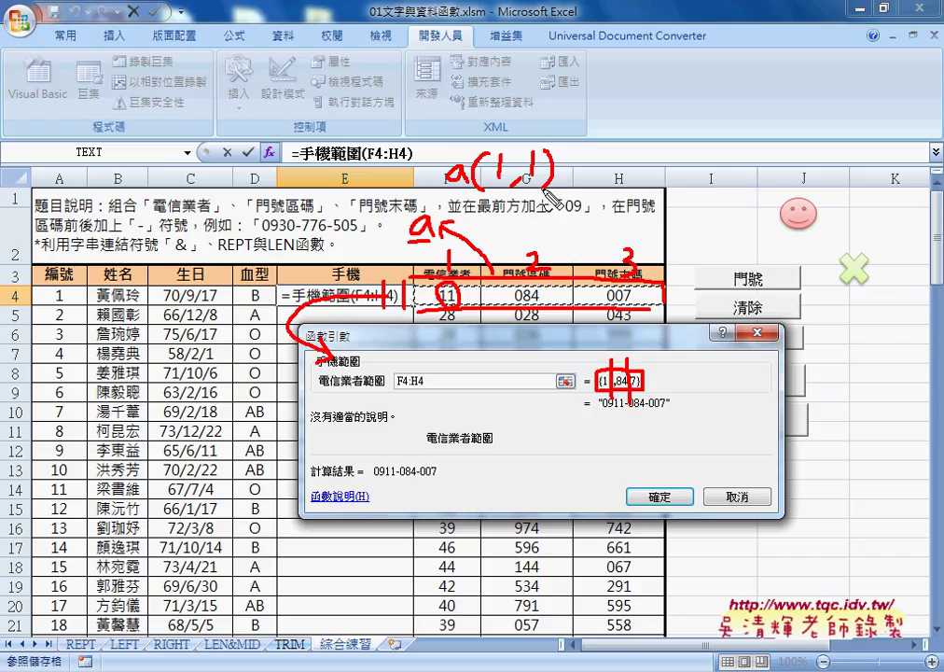